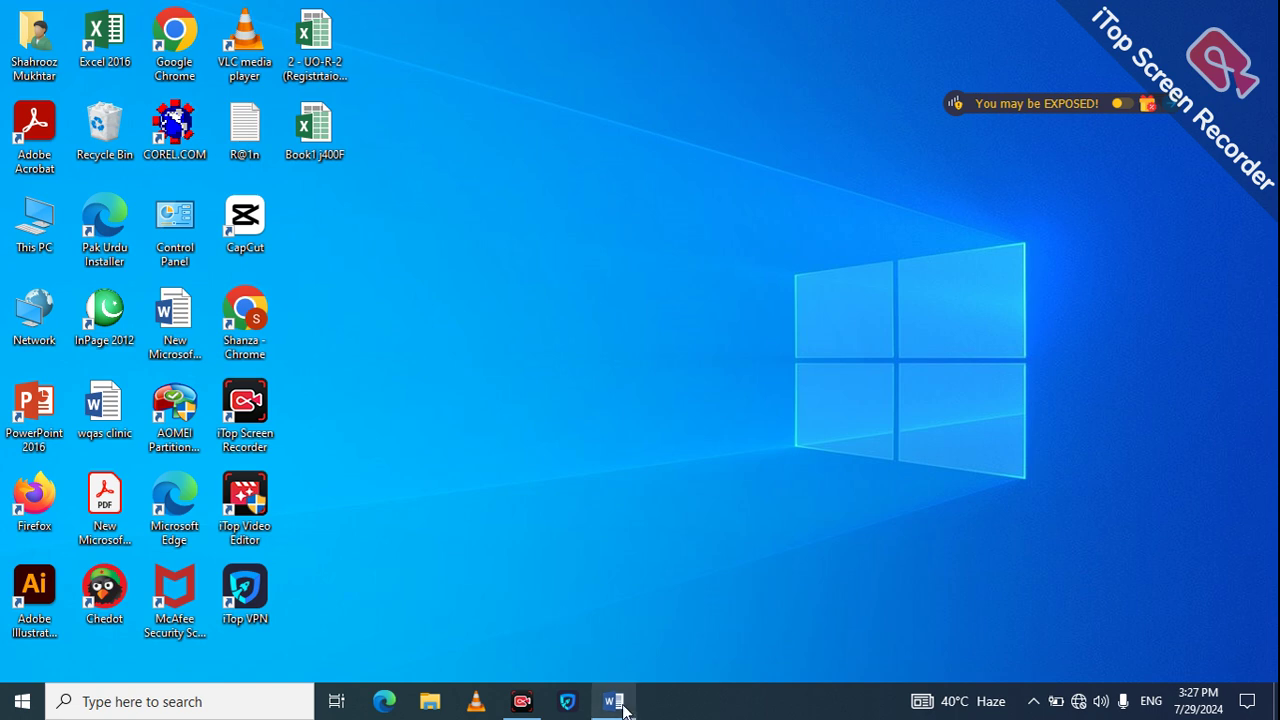
Step: Switch to the open Word document "Bold Italic Online Computer Course" and look over its file information
mouse_move(623, 708)
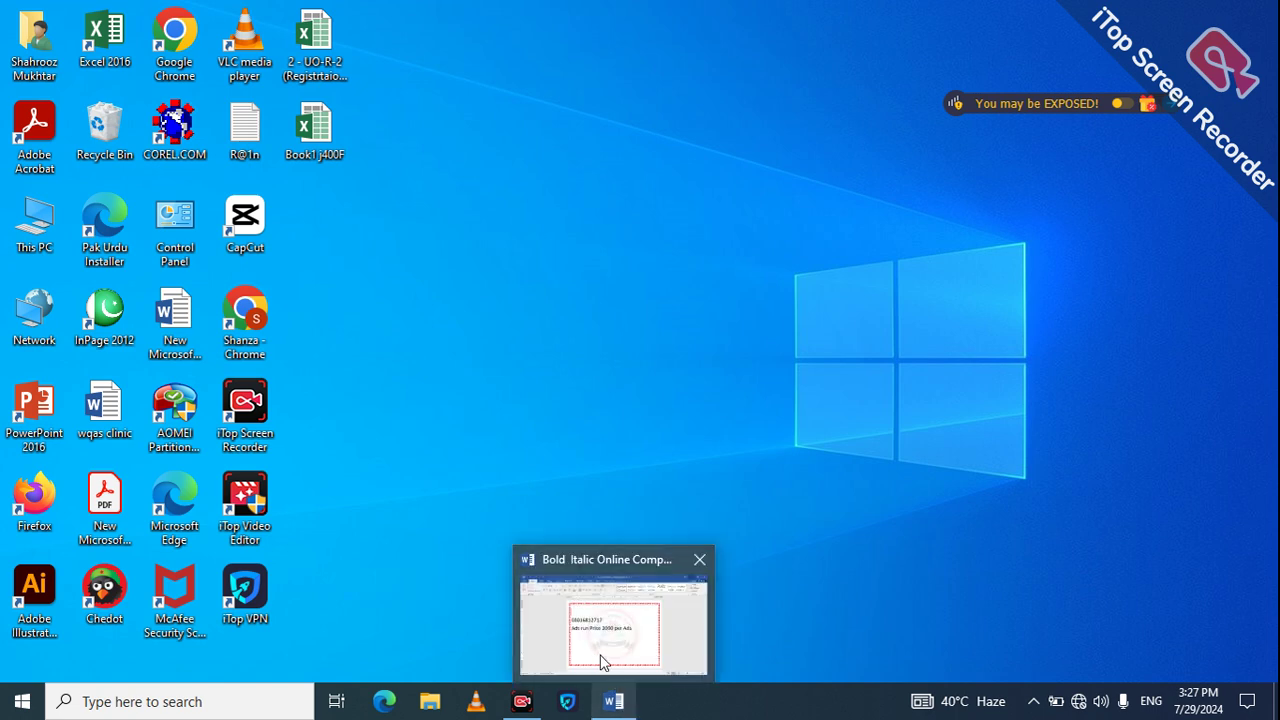
left_click(603, 663)
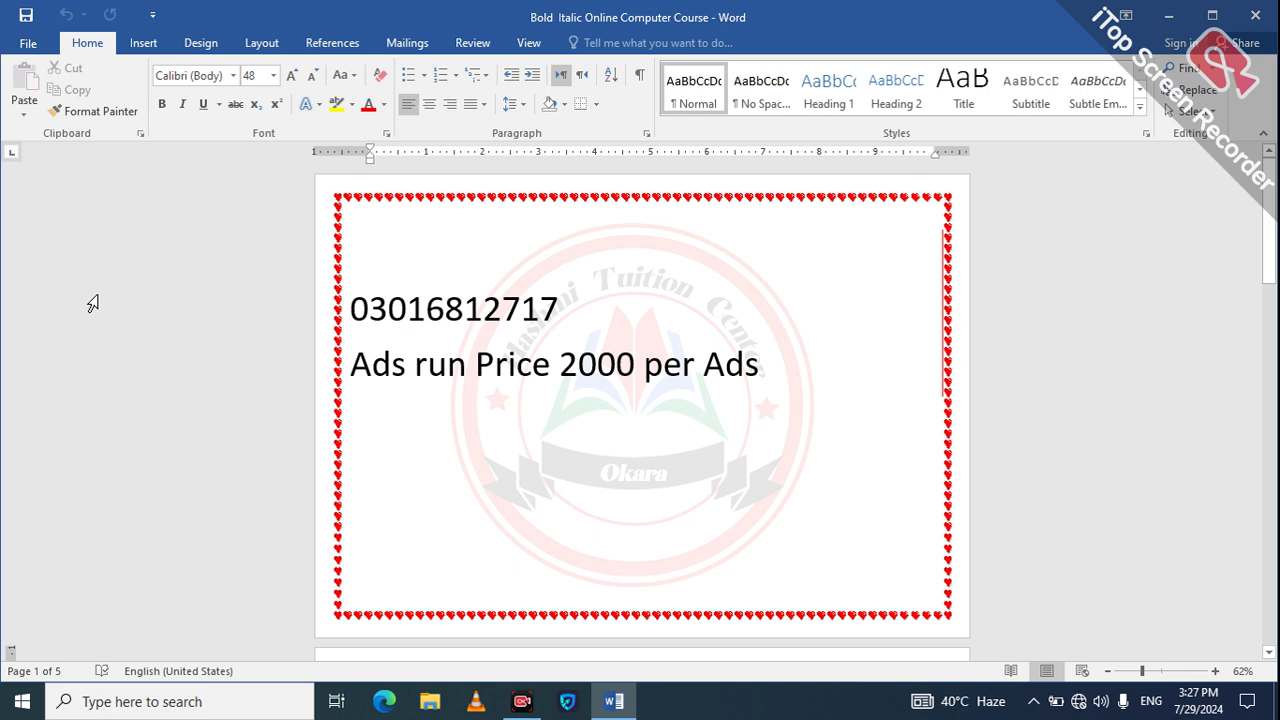
left_click(30, 43)
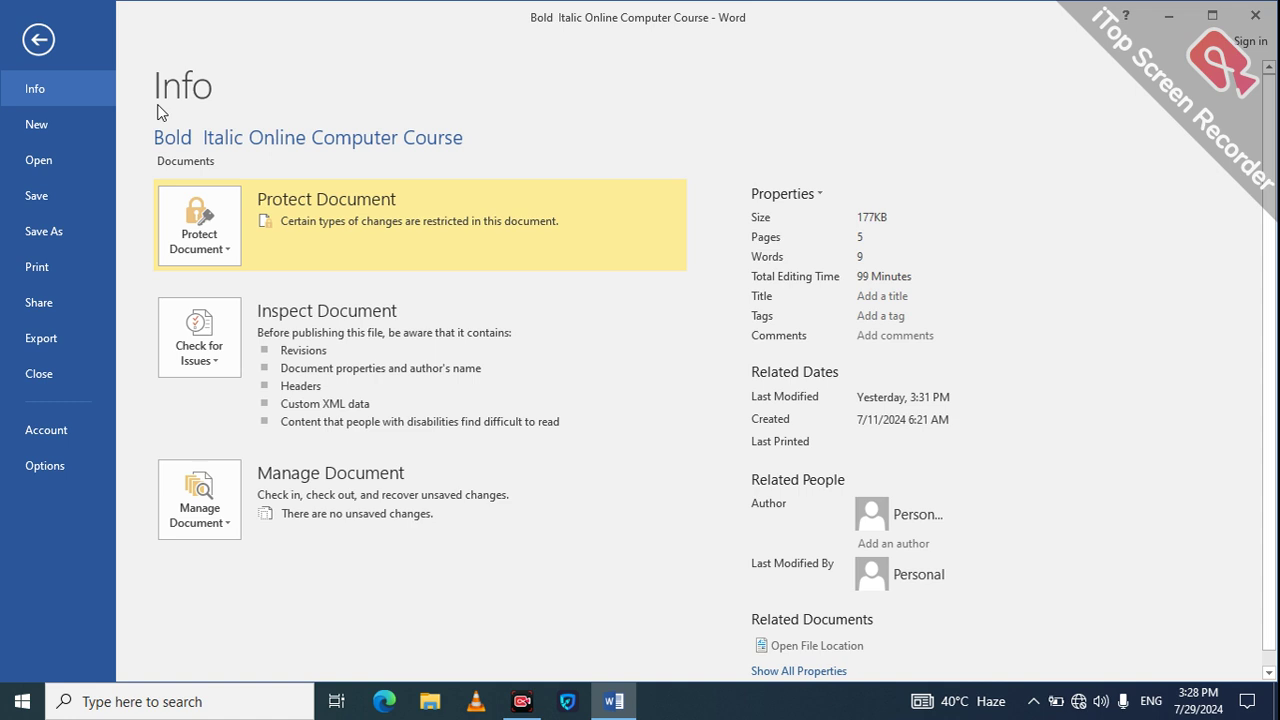
left_click(47, 50)
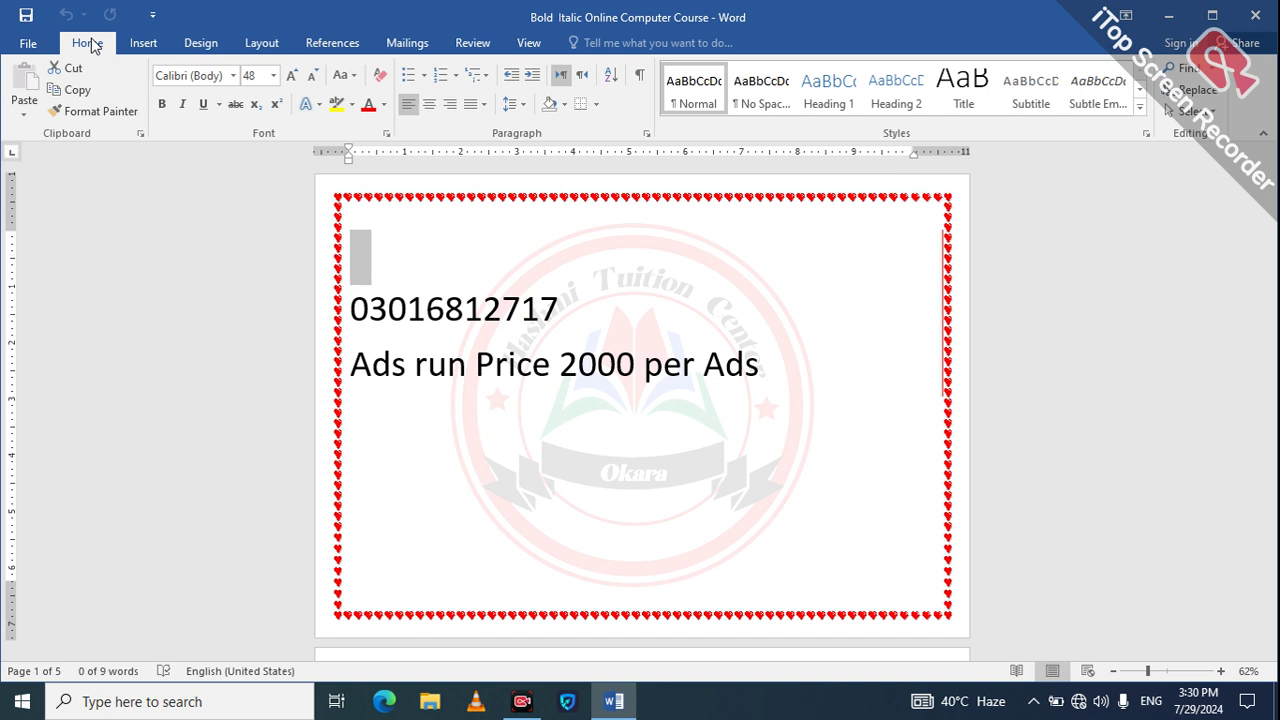
Step: Look through the Insert, Design, Layout, References, Review and View command sets
left_click(150, 44)
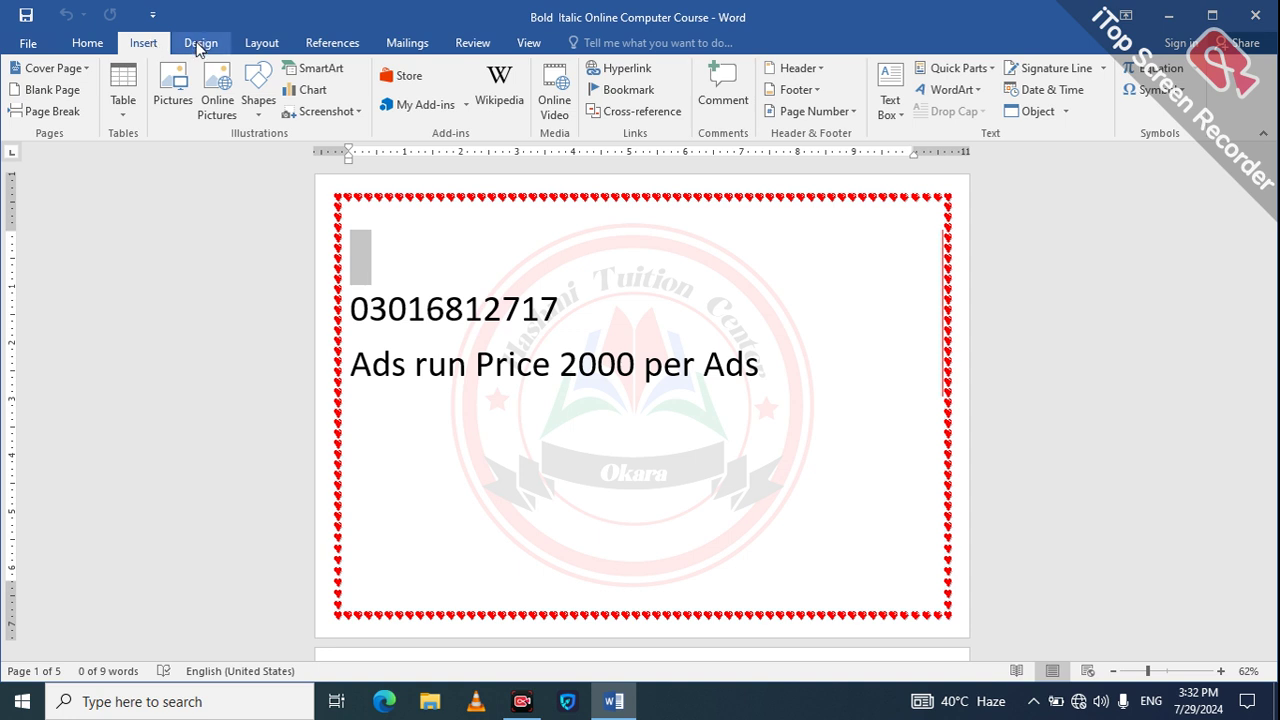
left_click(199, 45)
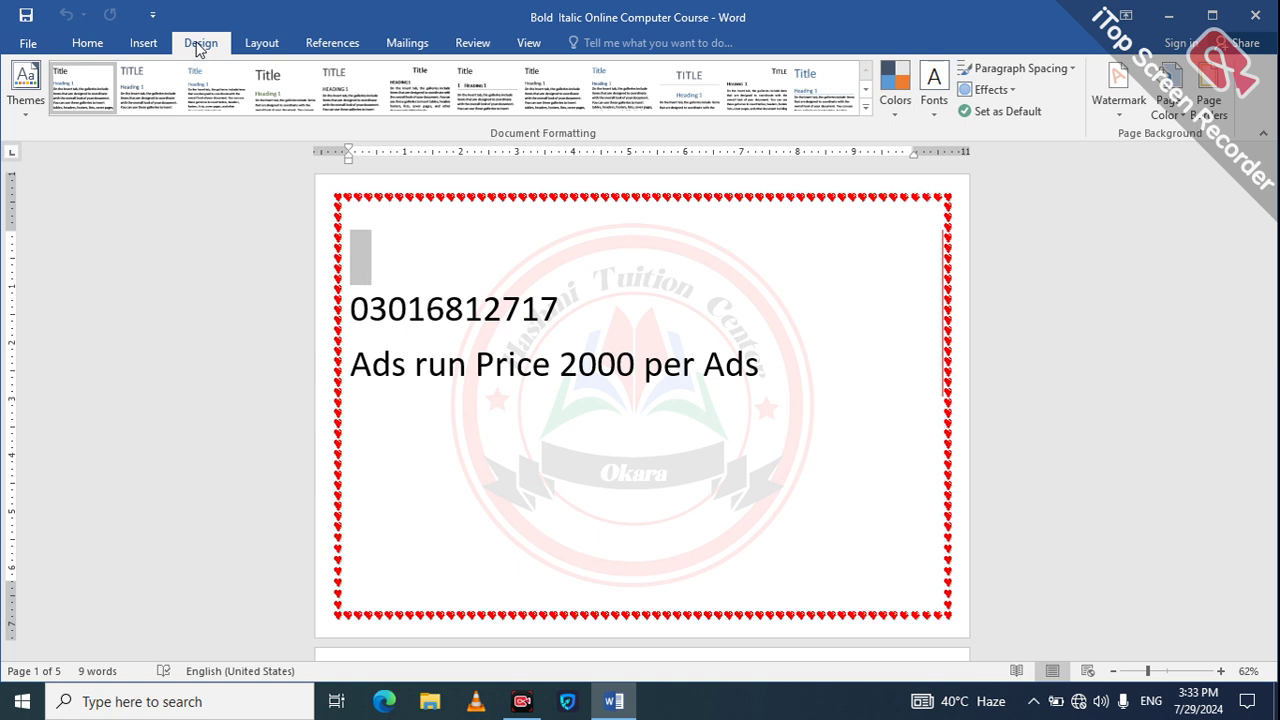
left_click(260, 43)
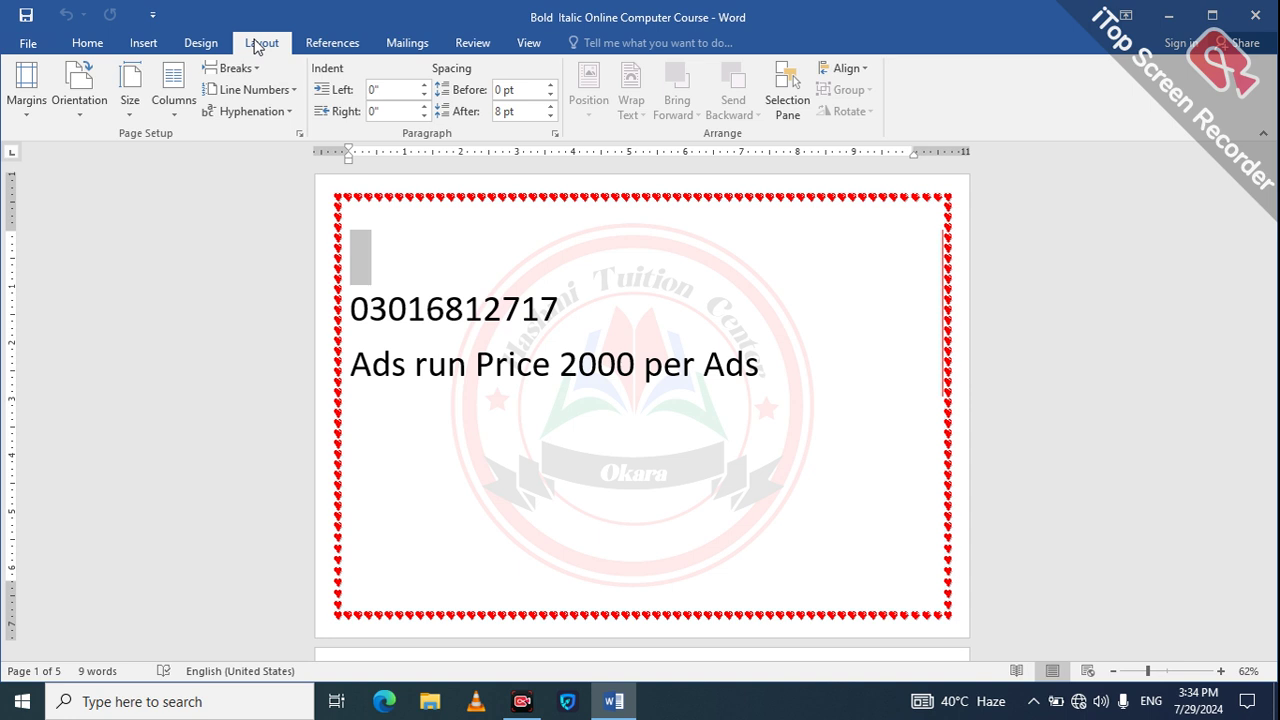
left_click(336, 52)
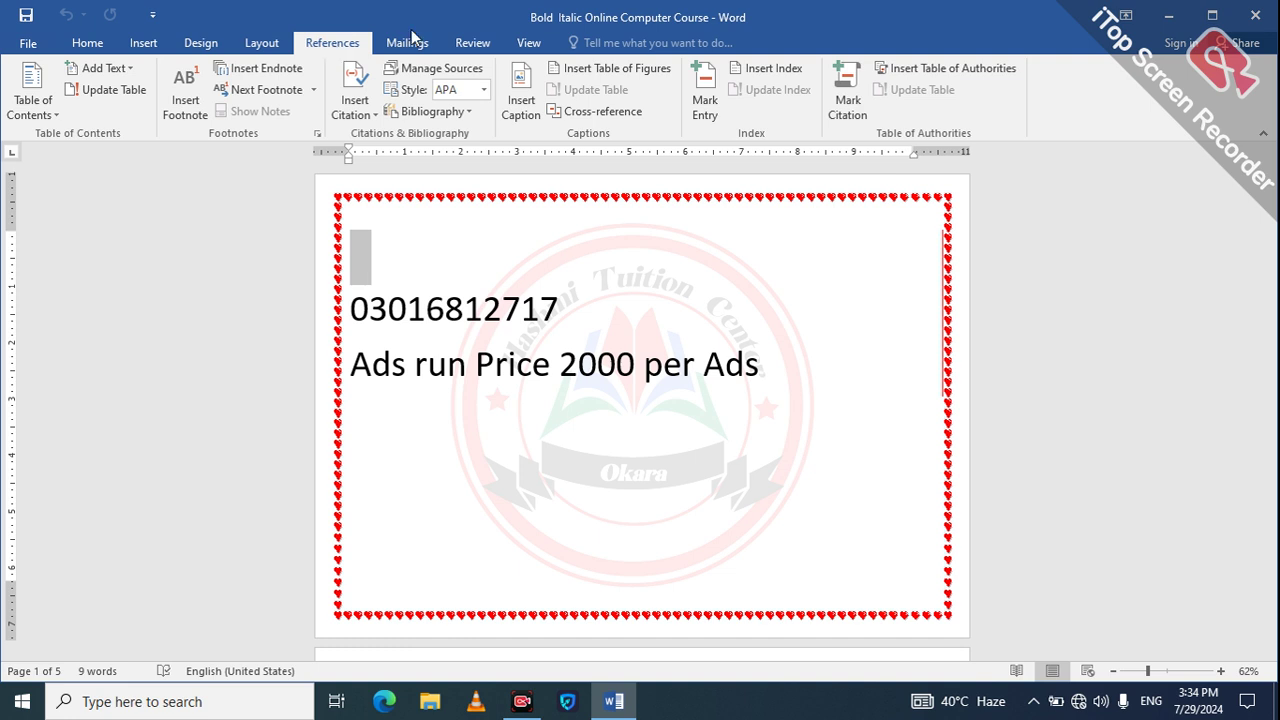
left_click(486, 42)
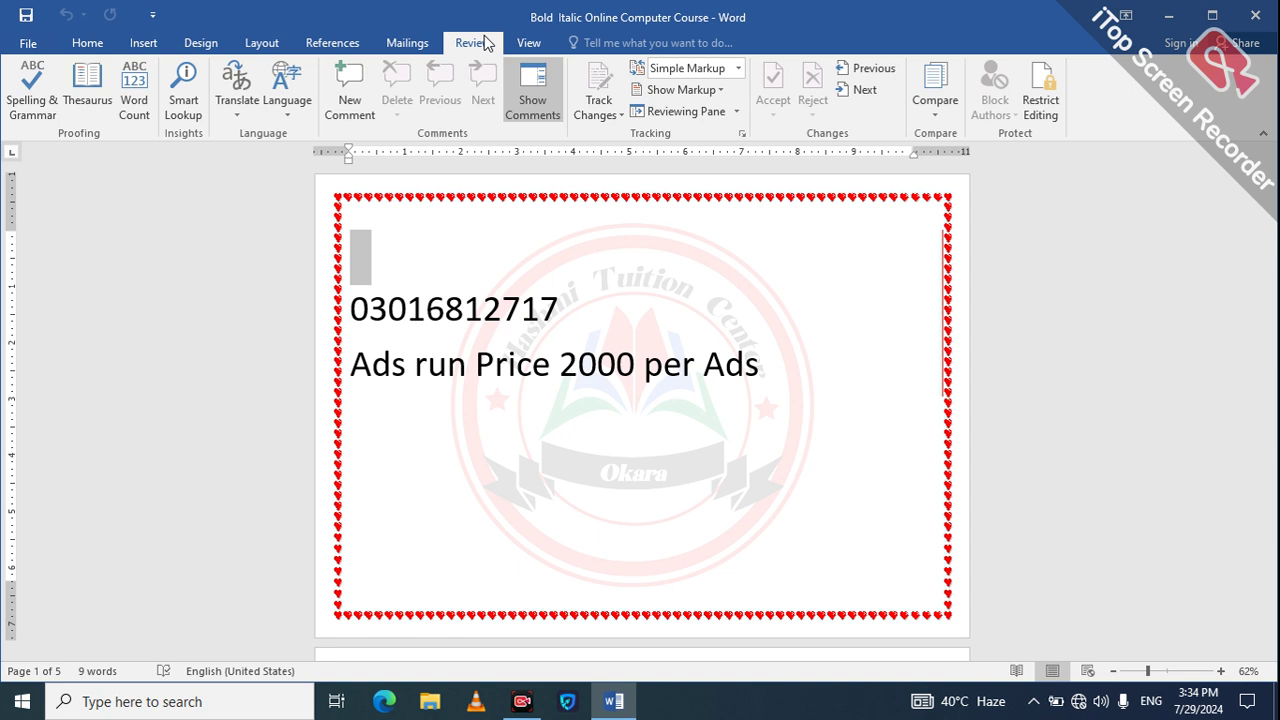
left_click(536, 46)
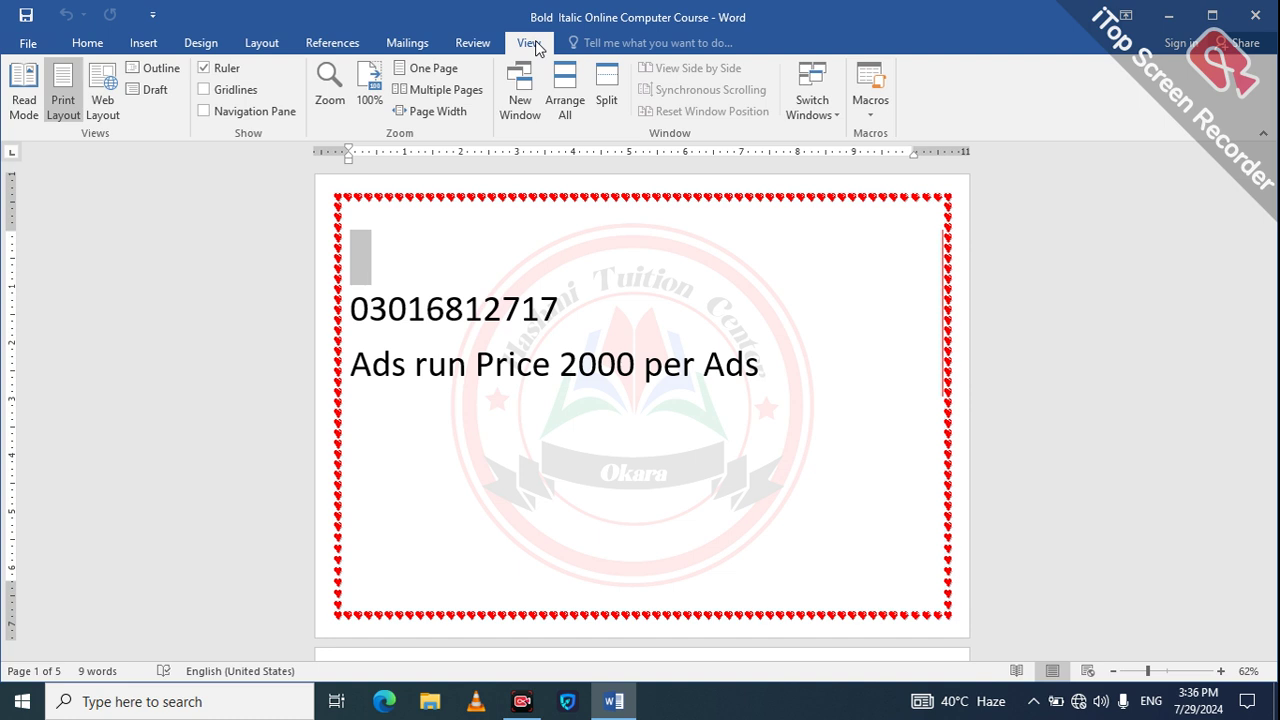
left_click(90, 42)
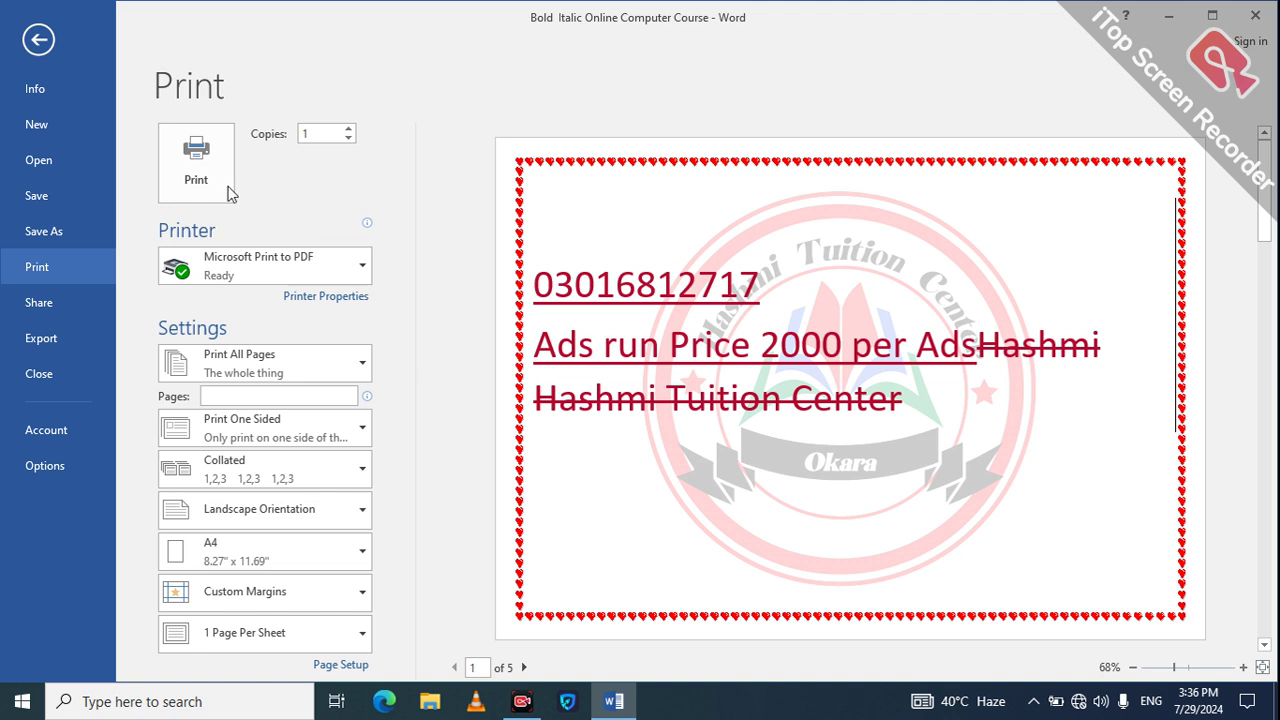
Step: Set the number of print copies to 6 and check the available printers, keeping Microsoft Print to PDF
double_click(321, 130)
type("45678")
key("BackSpace")
key("BackSpace")
key("BackSpace")
key("BackSpace")
key("BackSpace")
type("6")
left_click(285, 276)
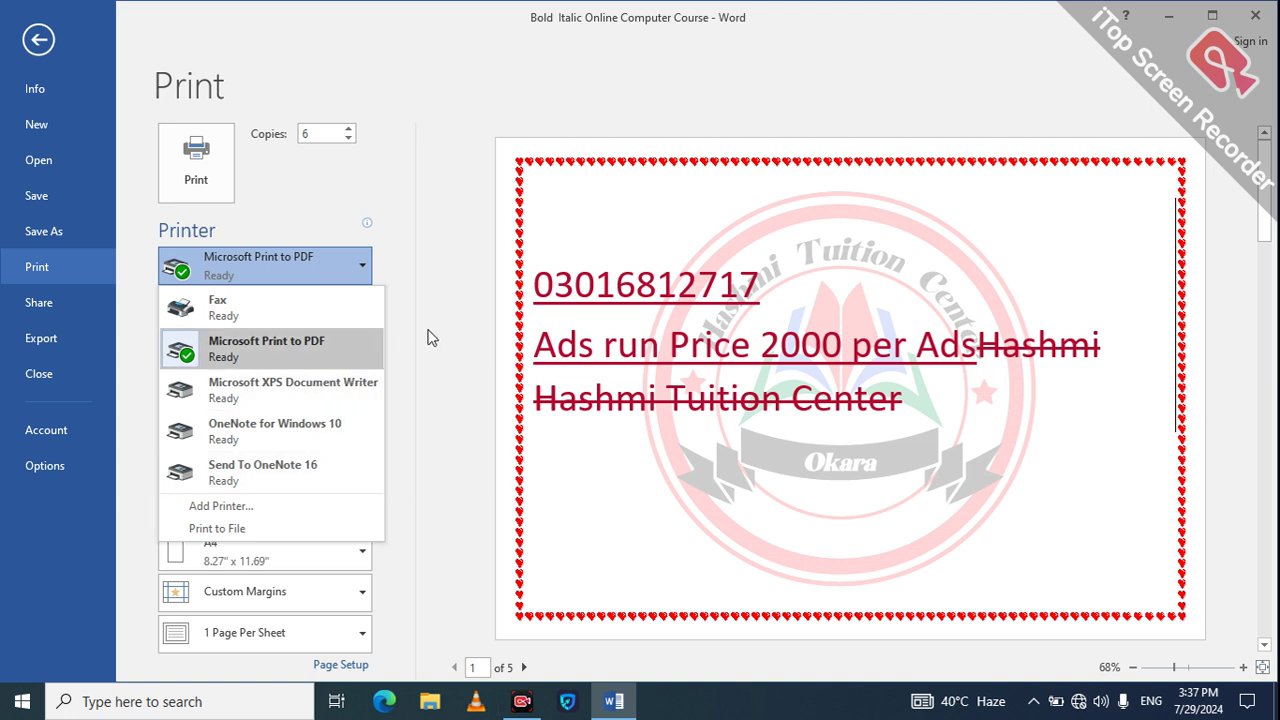
left_click(428, 375)
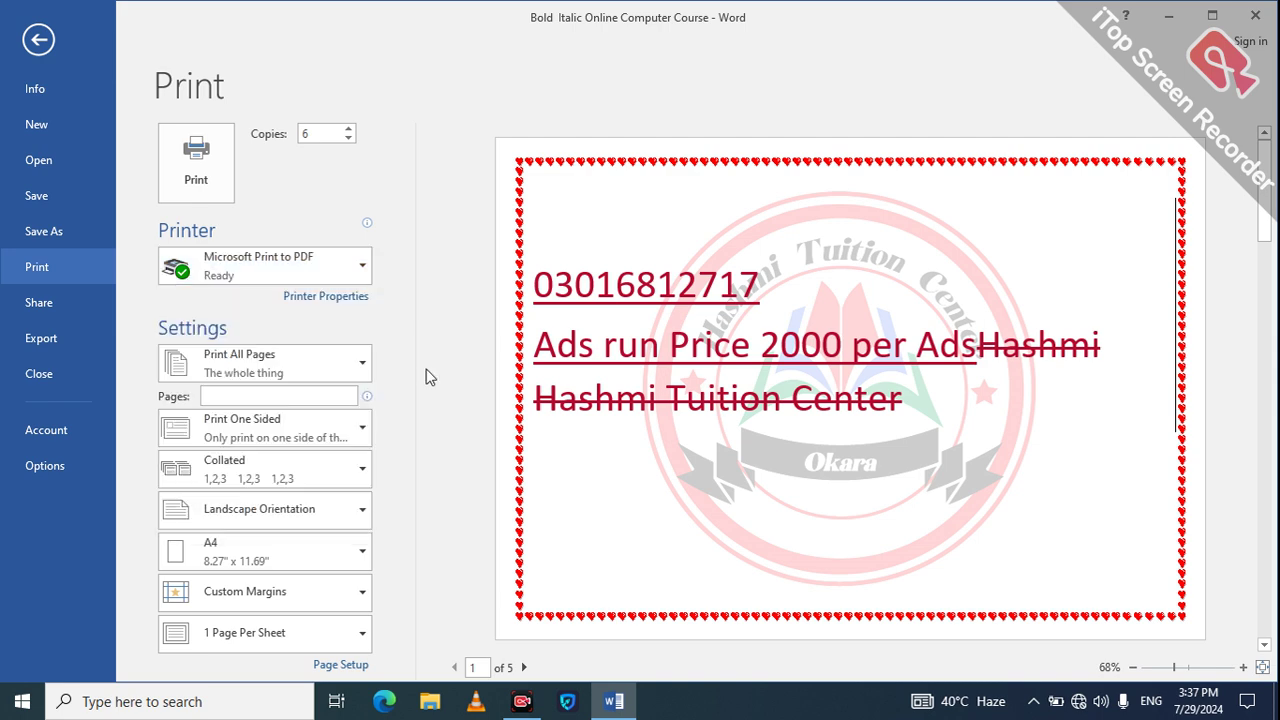
Step: Restrict the print range to page 4 with the Custom Print option
left_click(361, 369)
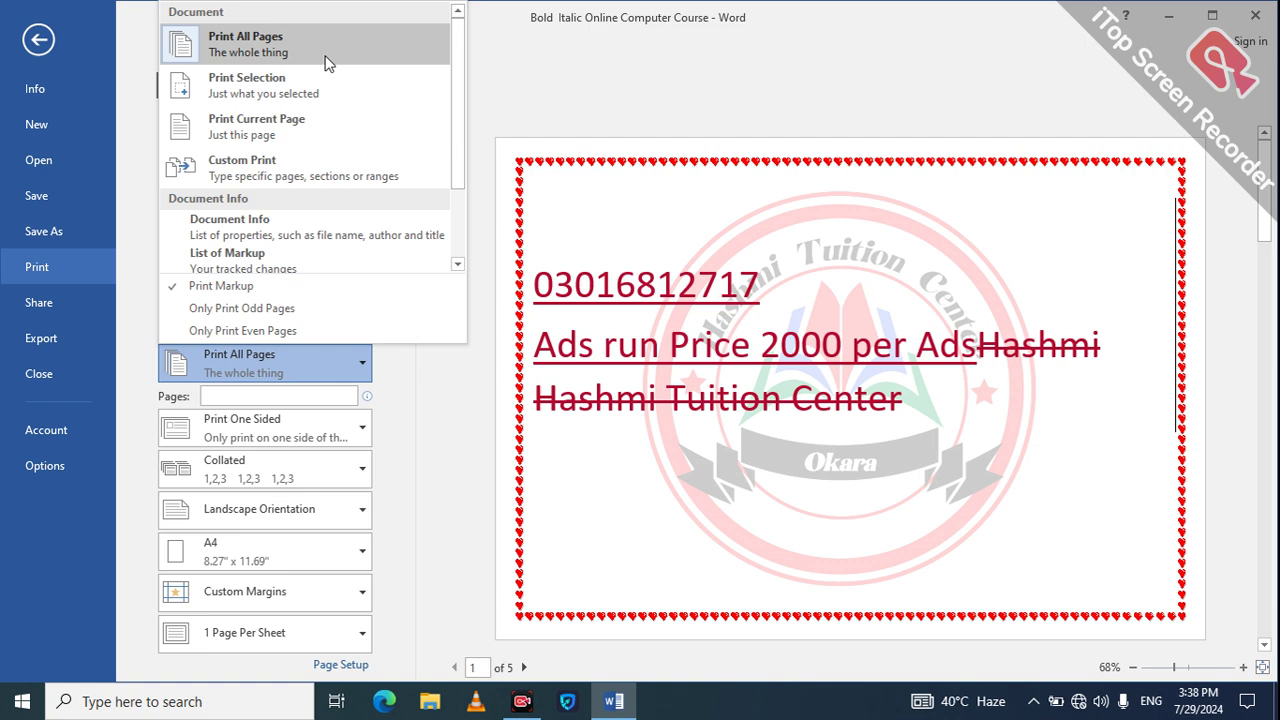
left_click(293, 160)
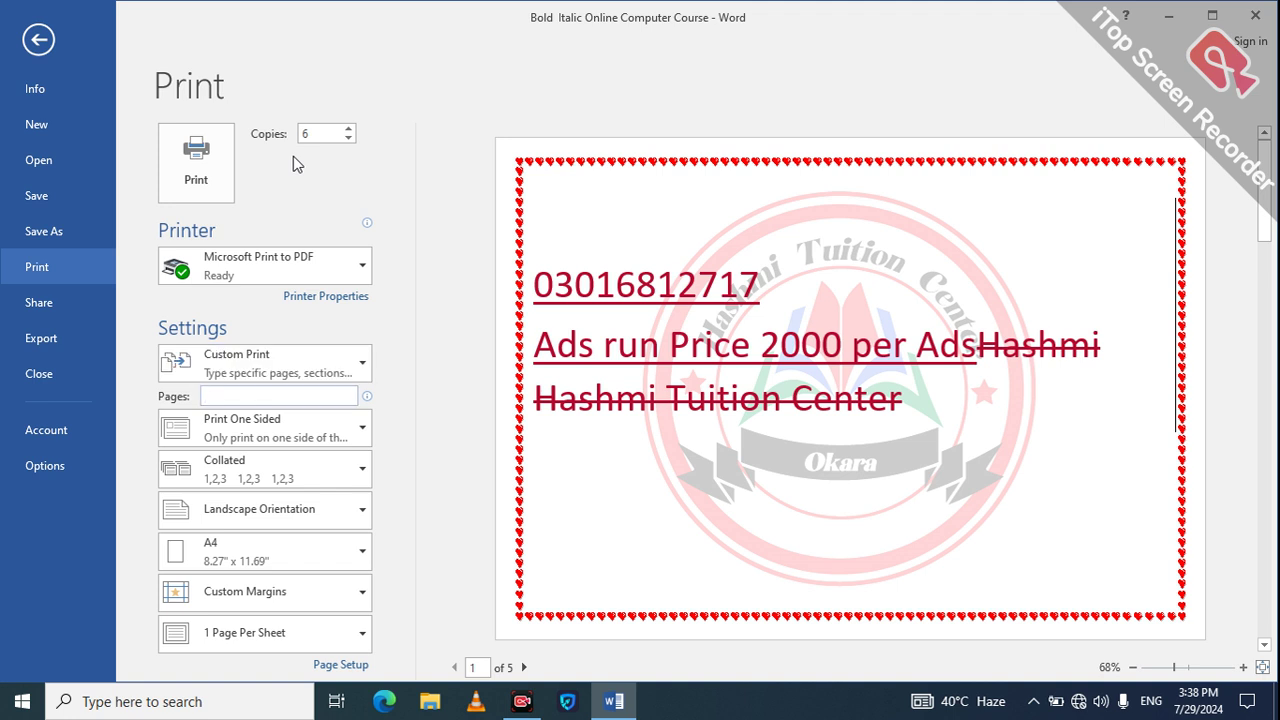
type("4")
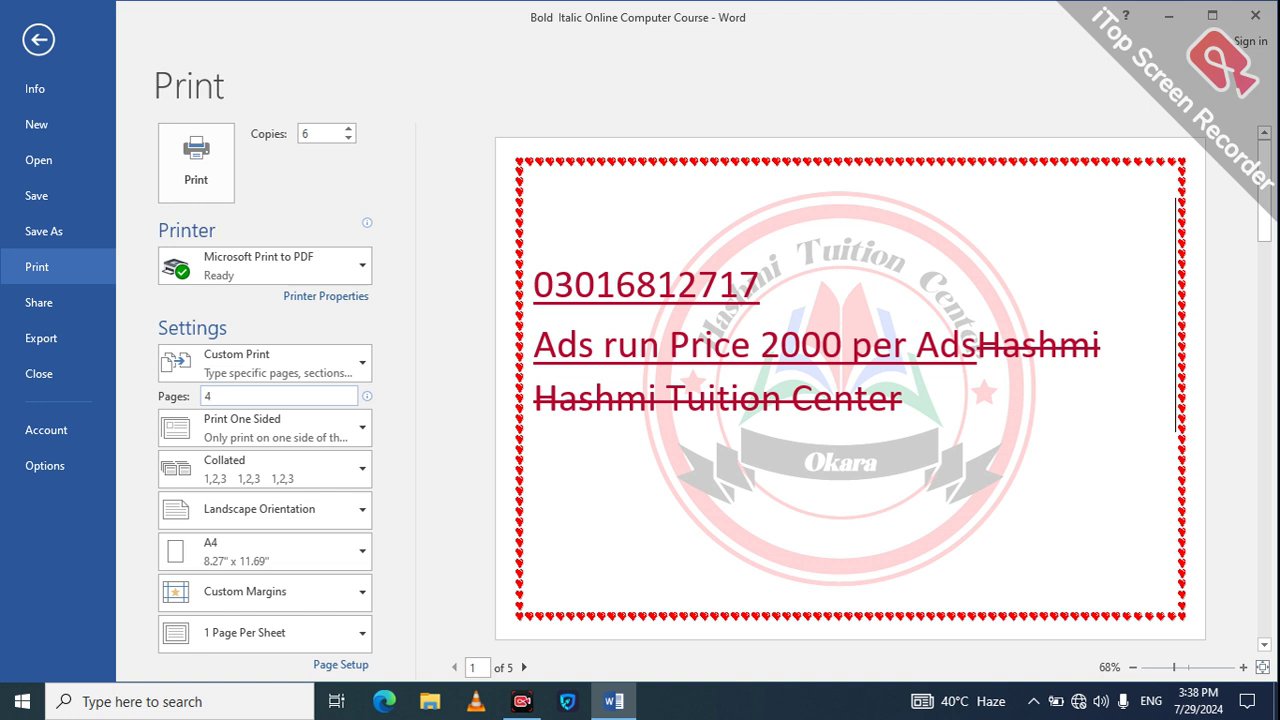
Step: Examine the one-sided or both-sides printing options and the collation options without changing them
left_click(334, 430)
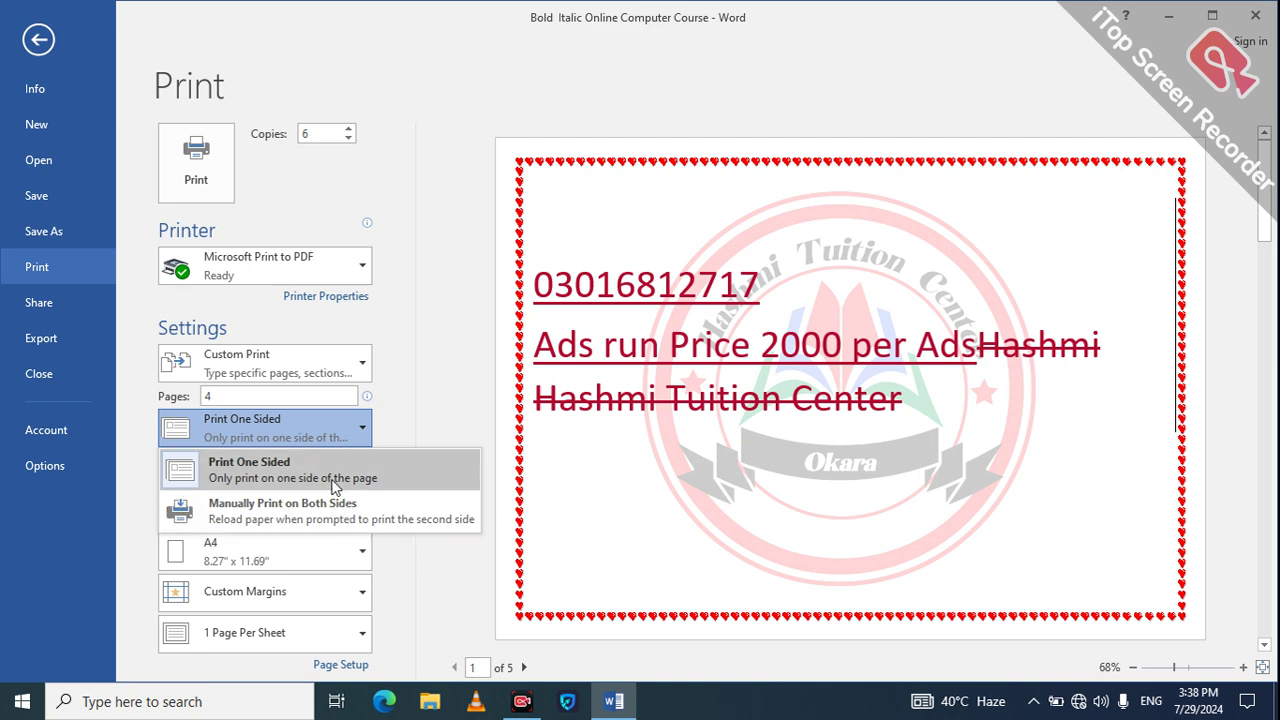
left_click(456, 415)
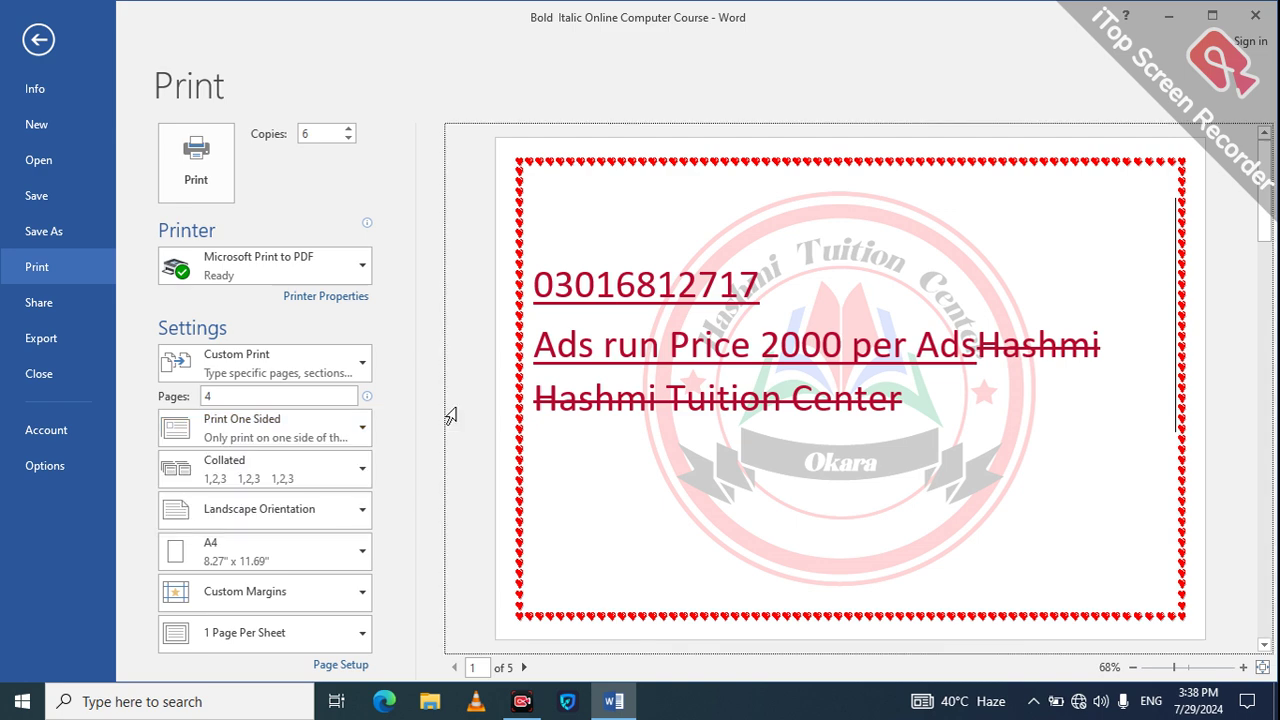
left_click(347, 485)
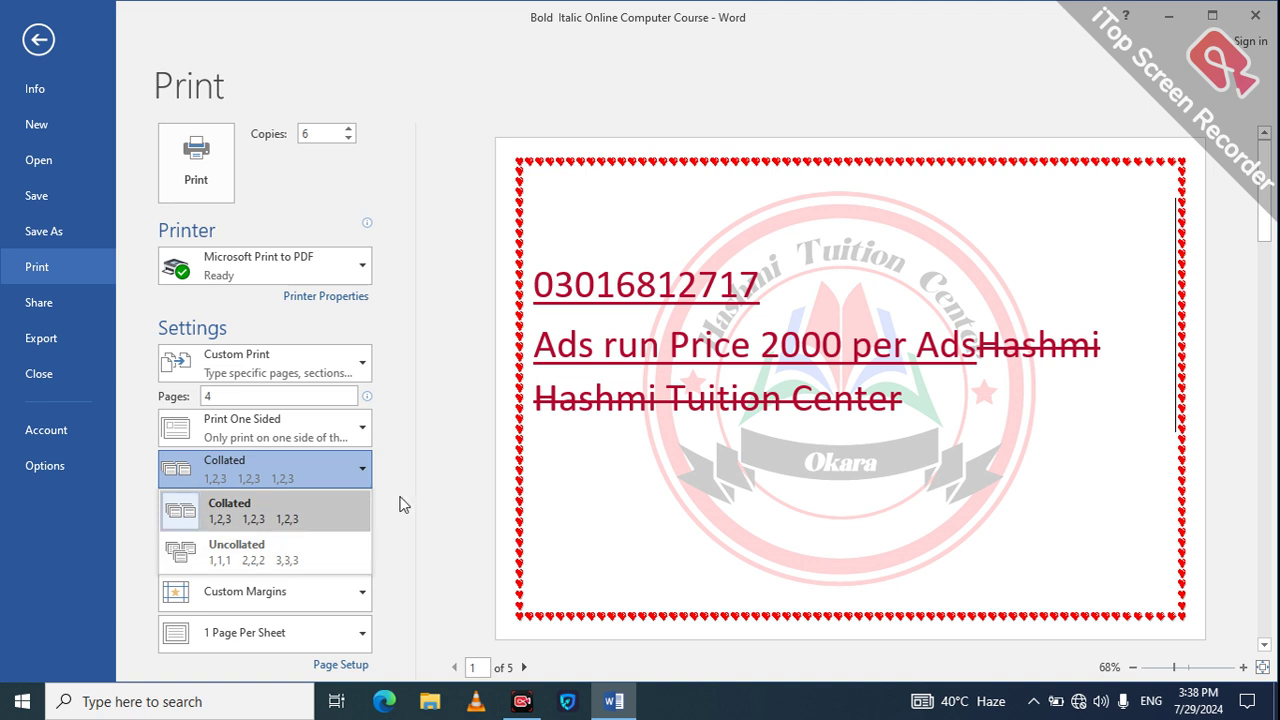
left_click(399, 504)
Step: Set the print layout to portrait orientation, keep A4 paper, and apply Narrow margins
left_click(346, 518)
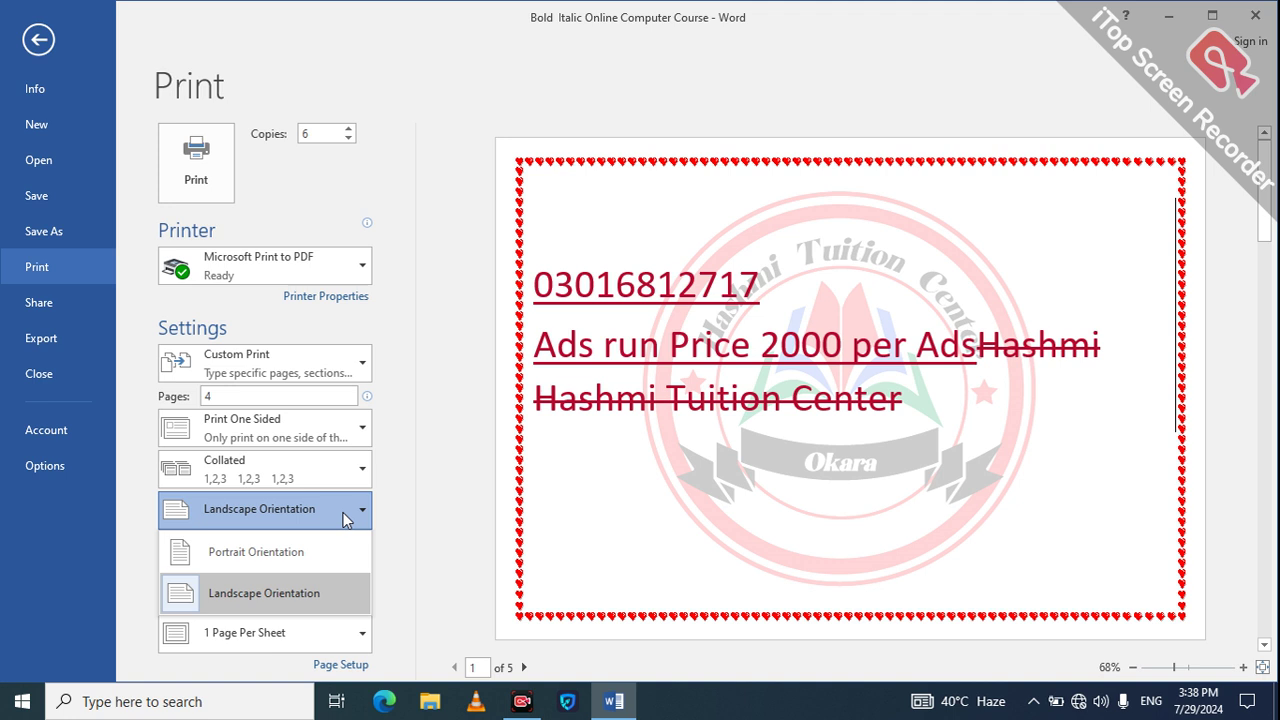
left_click(307, 561)
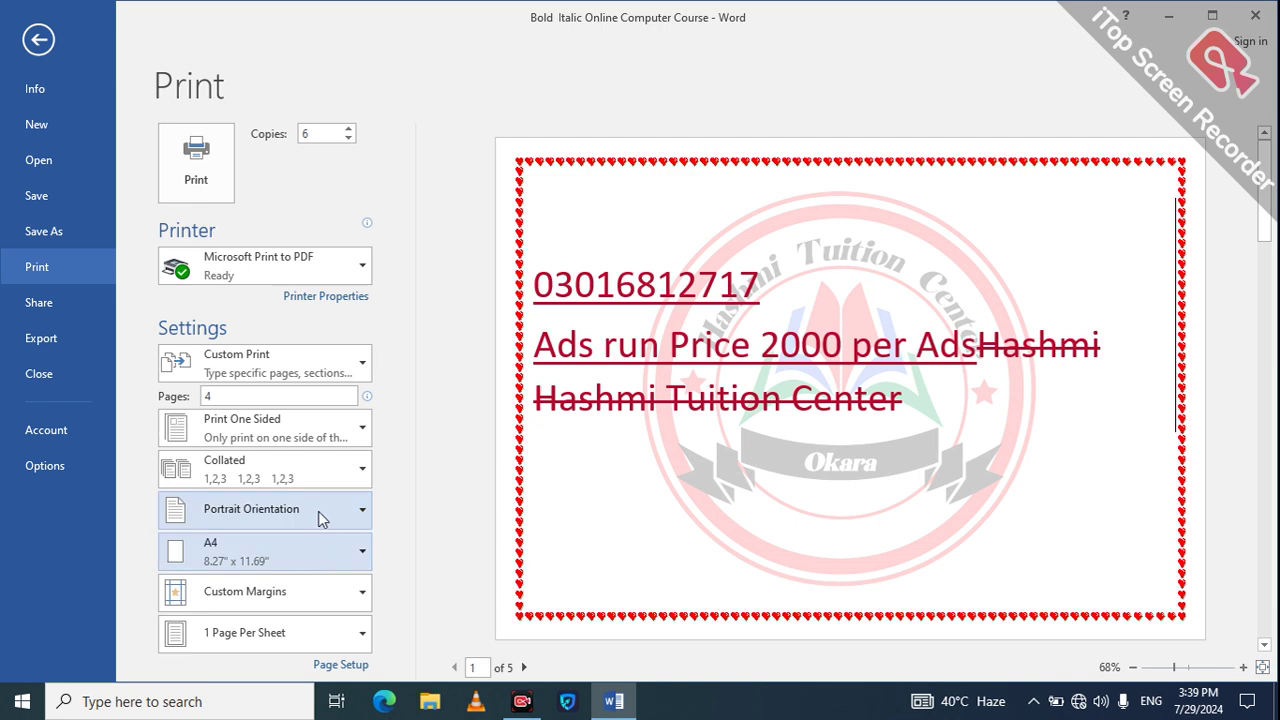
left_click(352, 563)
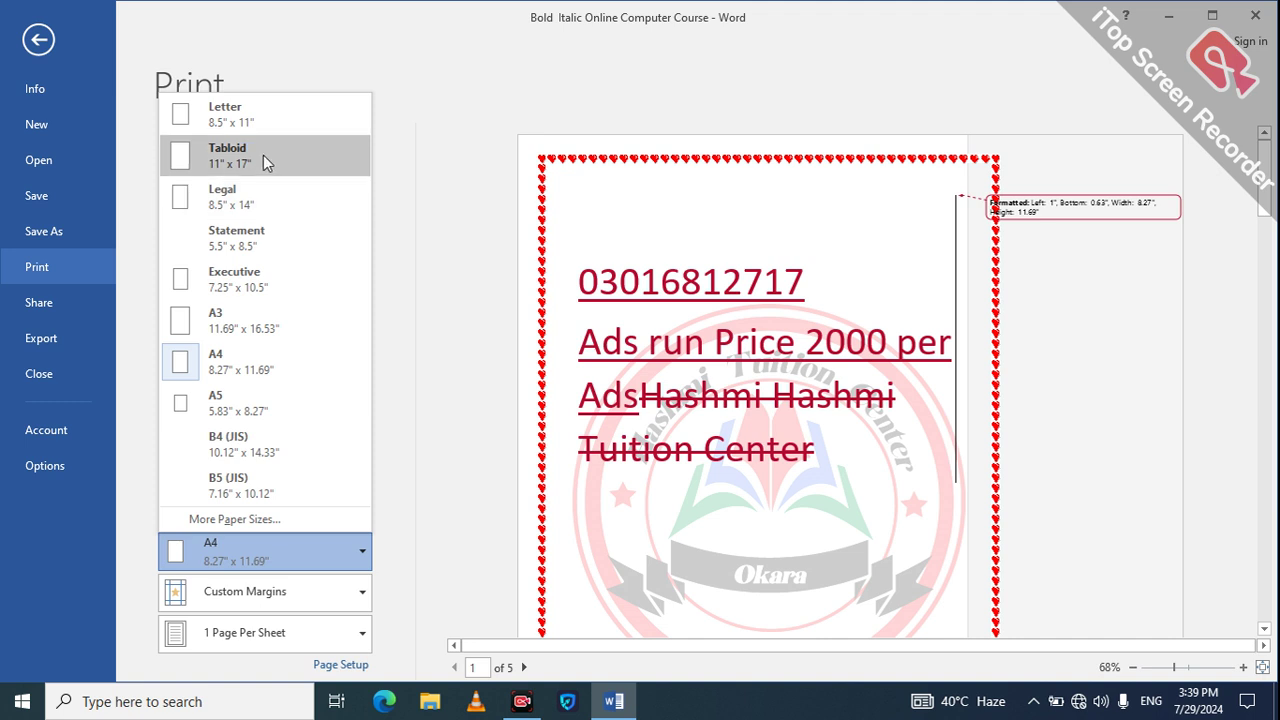
left_click(294, 542)
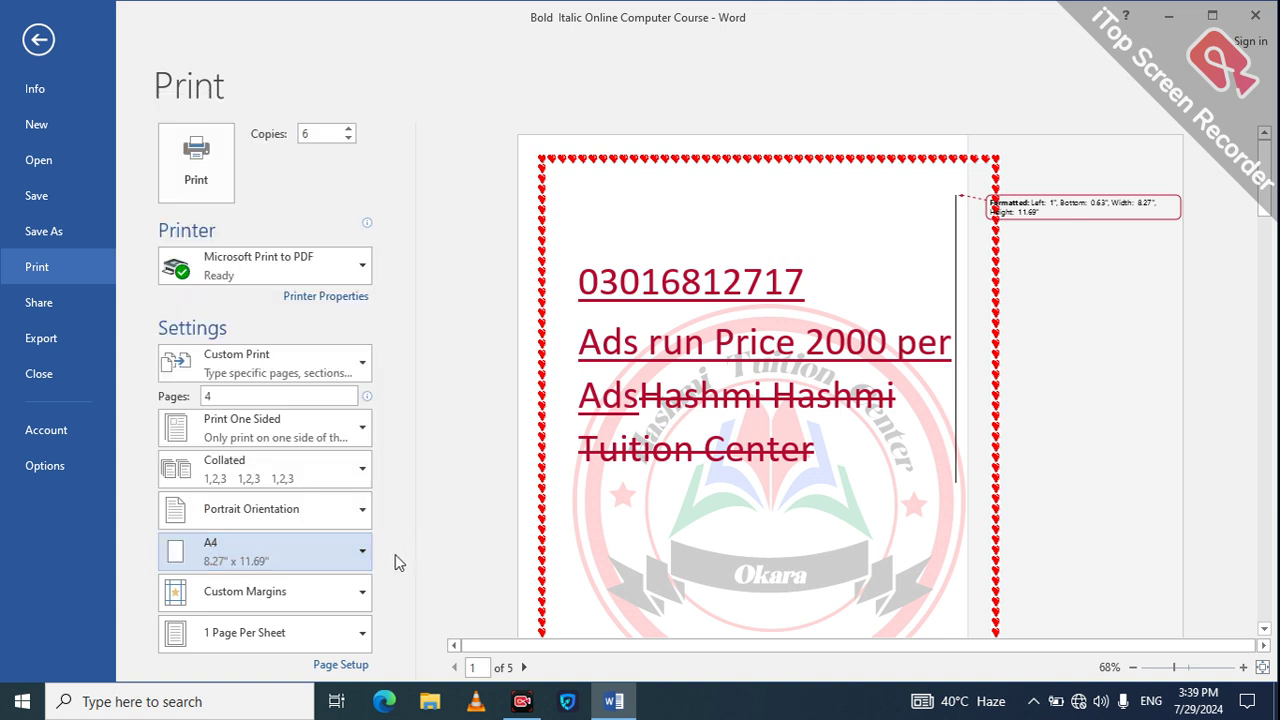
left_click(337, 598)
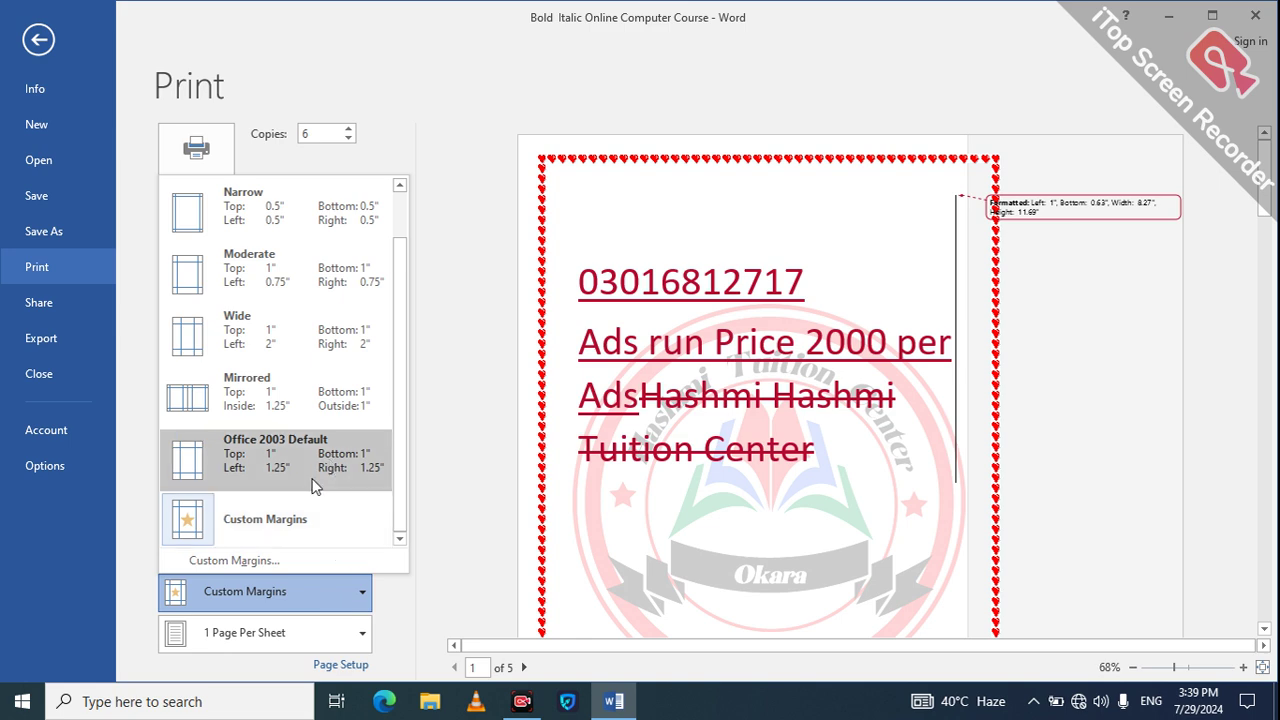
left_click(278, 232)
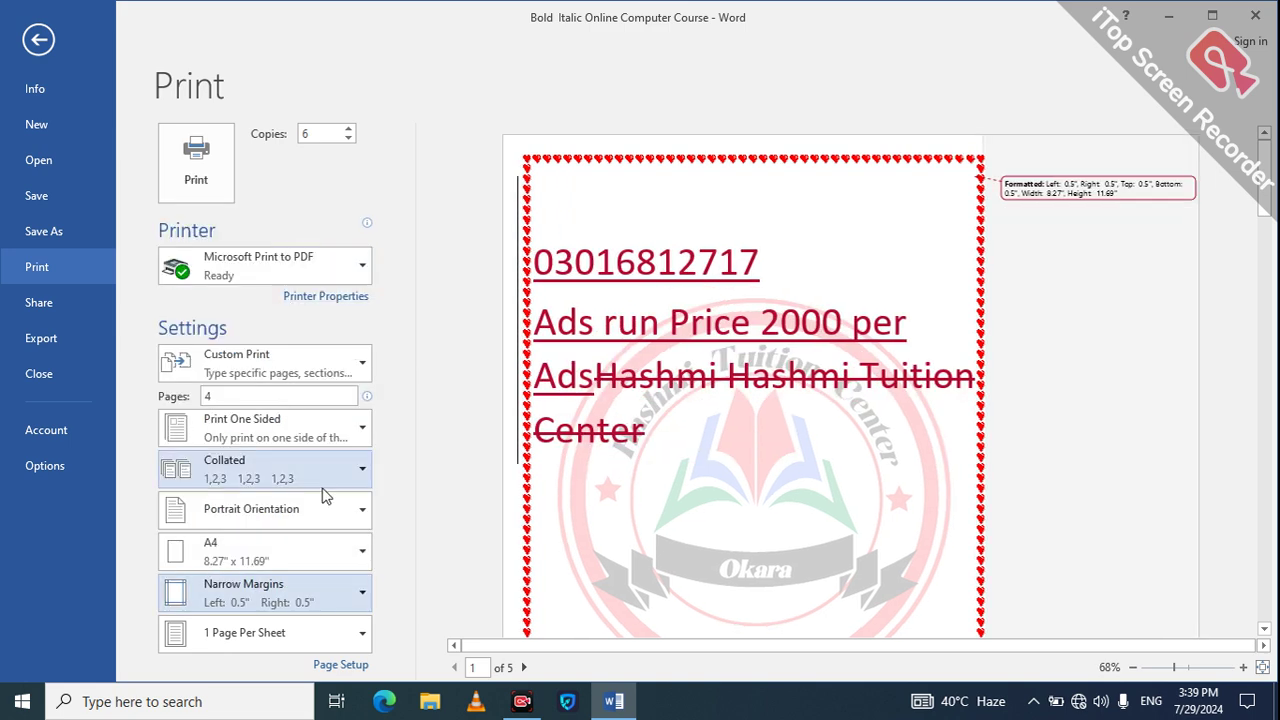
Step: Try 6 pages per sheet for the print layout and settle on 2 pages per sheet
left_click(302, 635)
left_click(286, 486)
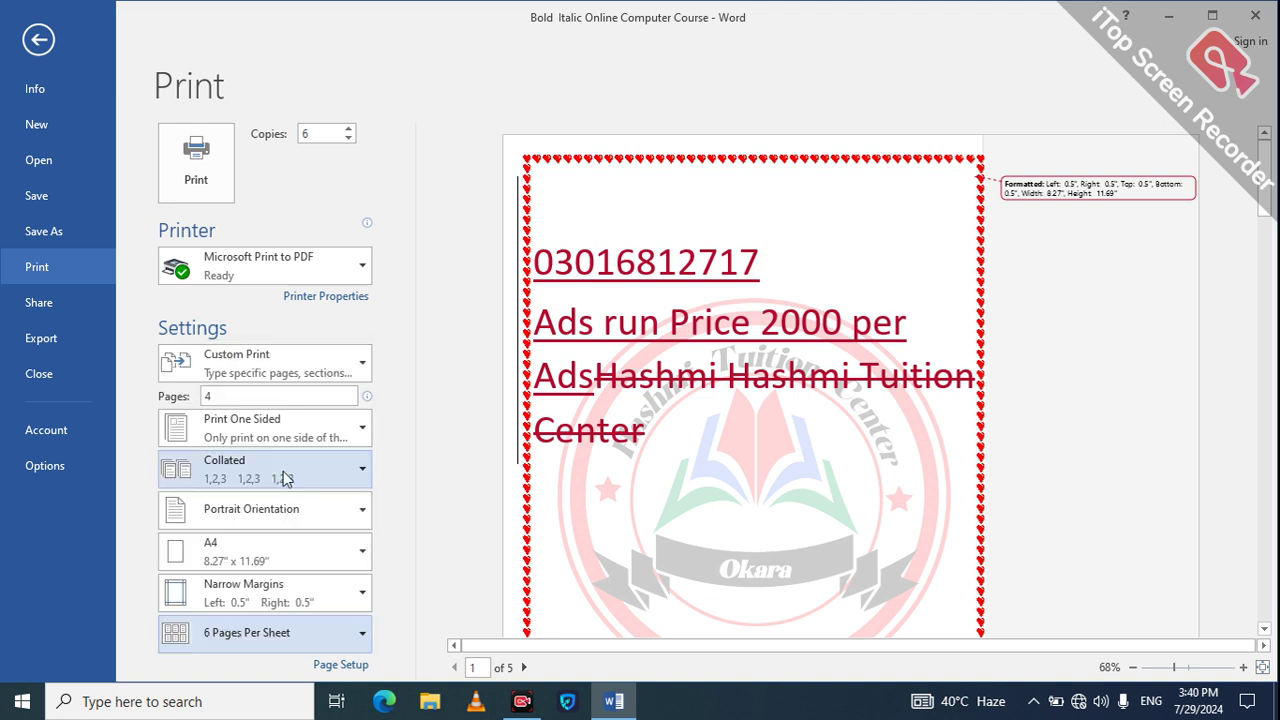
left_click(281, 645)
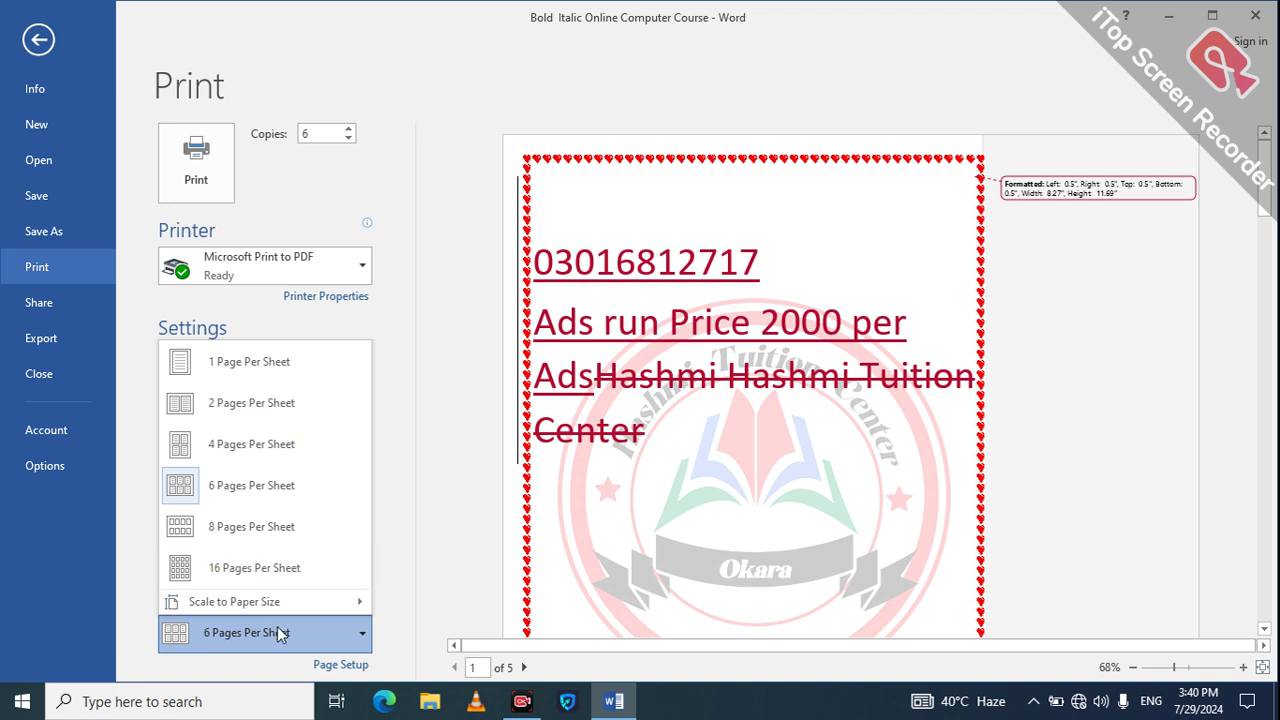
left_click(278, 416)
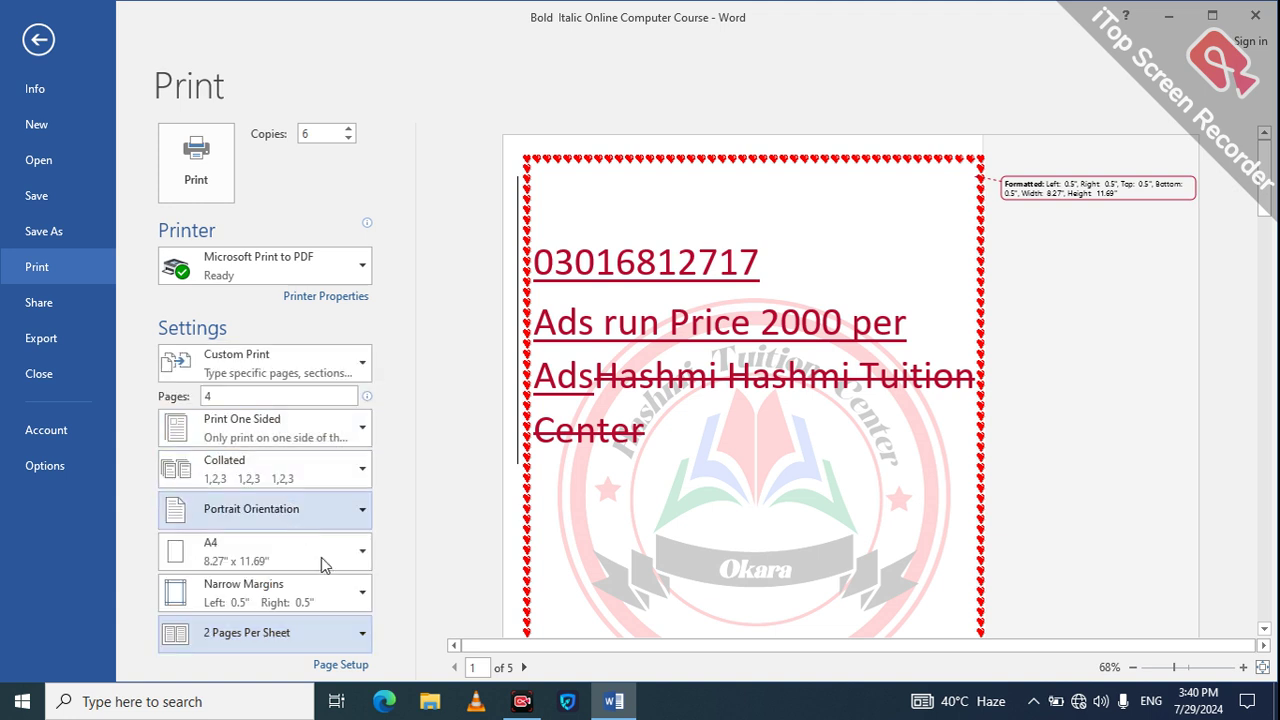